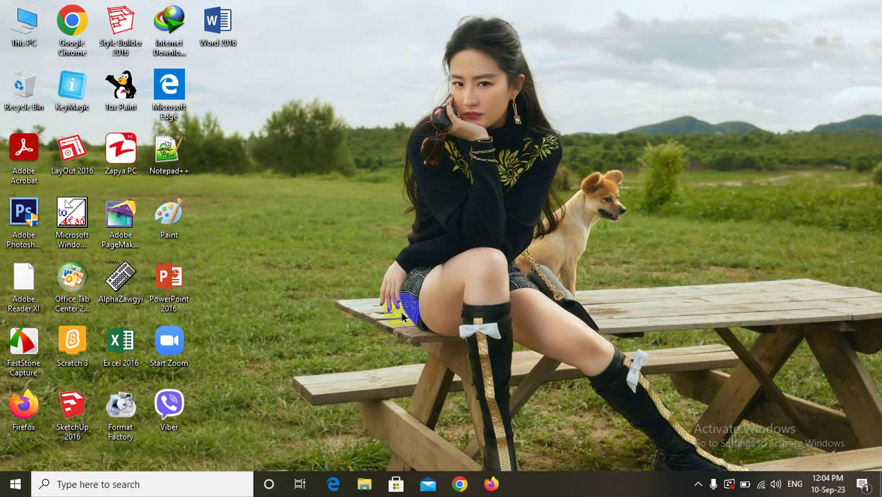
Launch Word 2016 from its desktop icon.
double_click(212, 19)
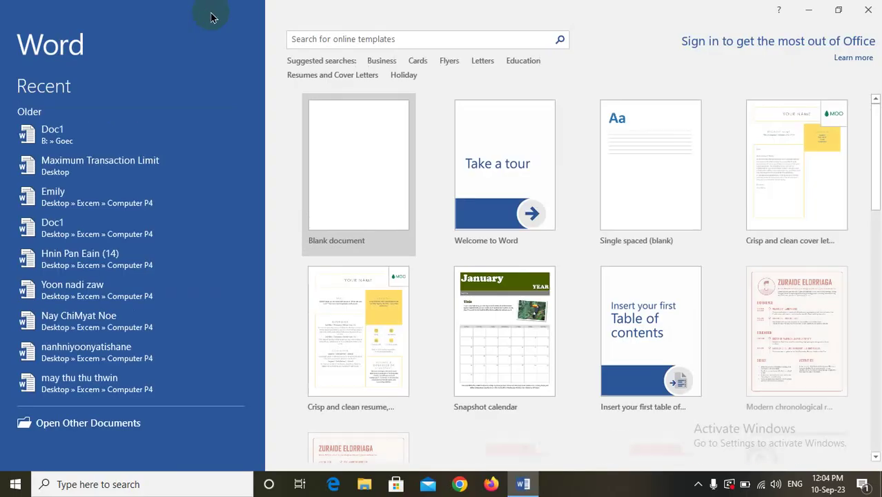
Create a new Blank document (Document1) from the start screen.
left_click(346, 188)
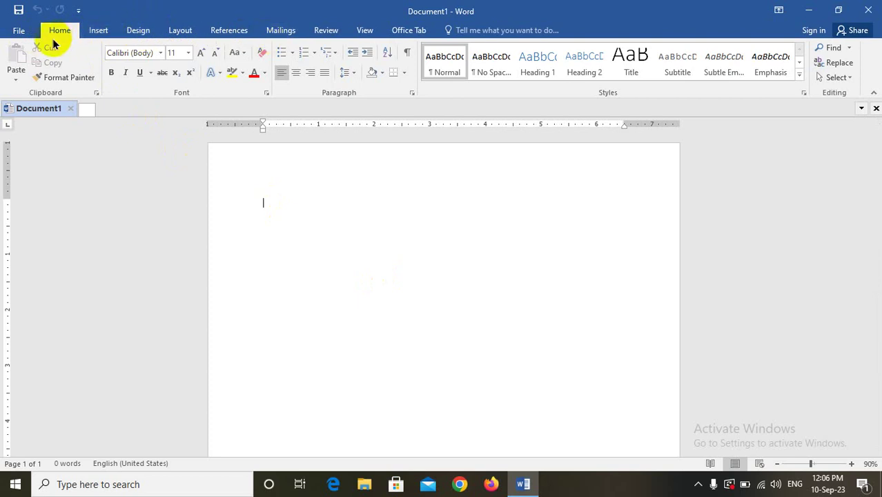
Browse the Insert > Header gallery through designs like Banded, Facet and Filigree.
left_click(98, 31)
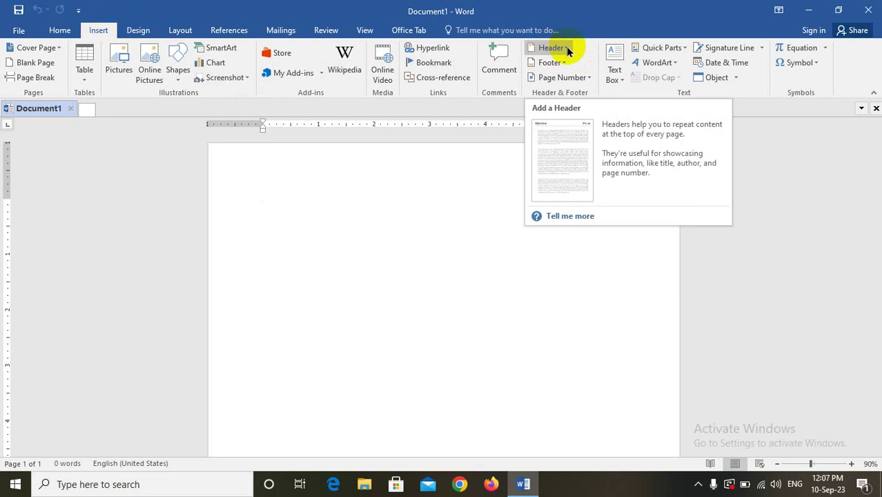
left_click(566, 46)
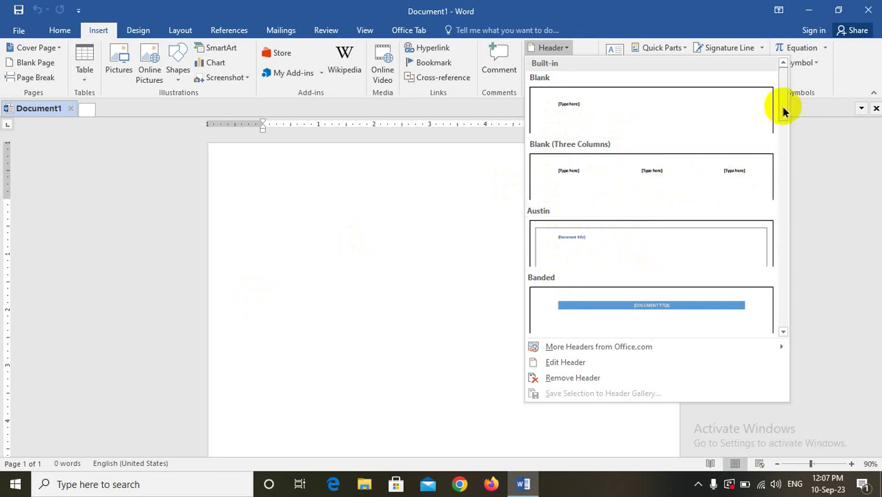
mouse_move(783, 112)
left_mouse_down()
mouse_move(782, 277)
mouse_move(780, 258)
left_mouse_up()
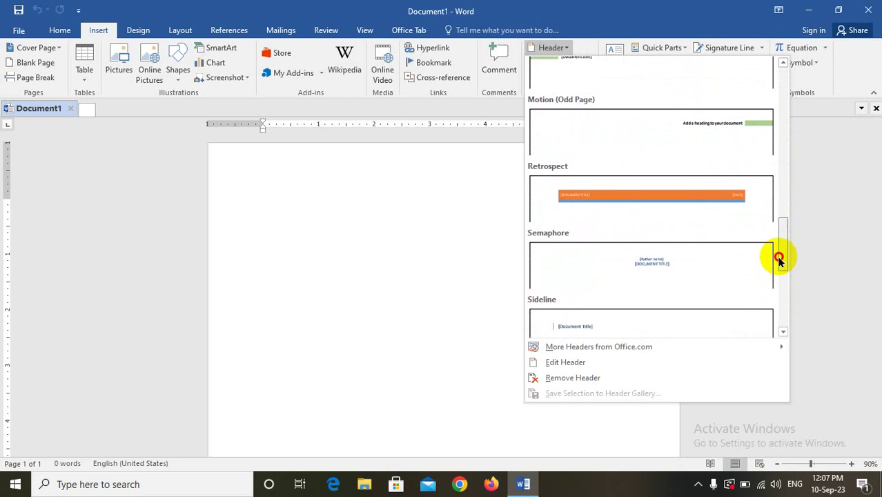
left_click_drag(780, 258, 765, 143)
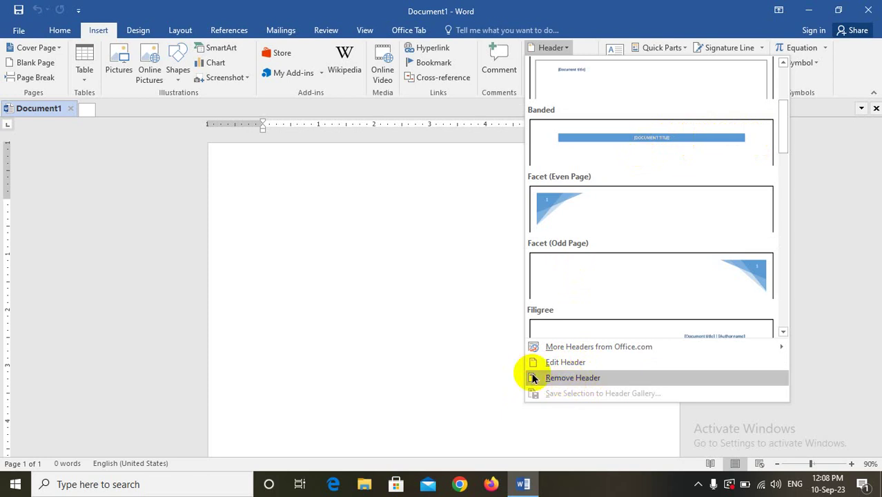
Insert the Banded header and replace its [DOCUMENT TITLE] placeholder with 'ADVANCED FEATURES'.
left_click(650, 140)
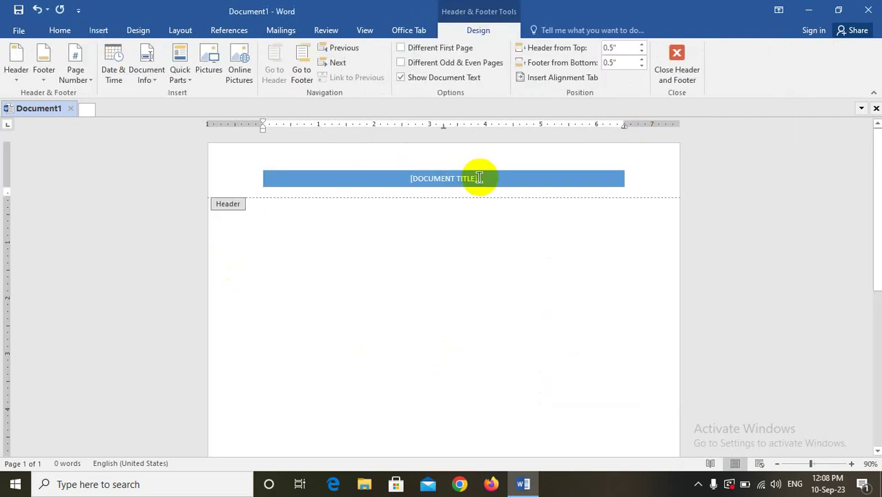
left_click(479, 178)
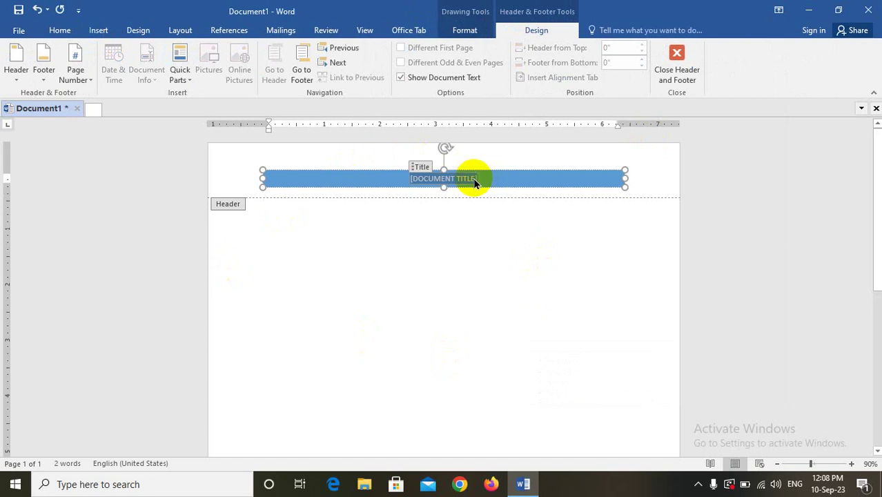
left_click(468, 179)
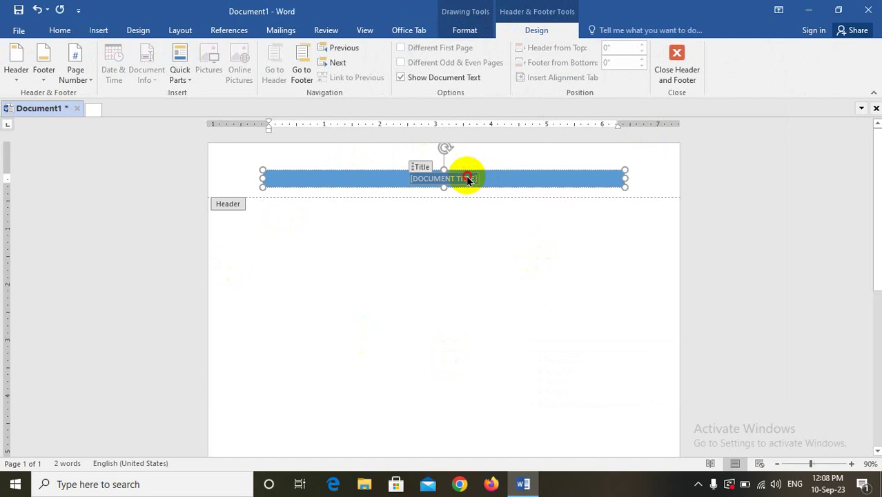
key("BackSpace")
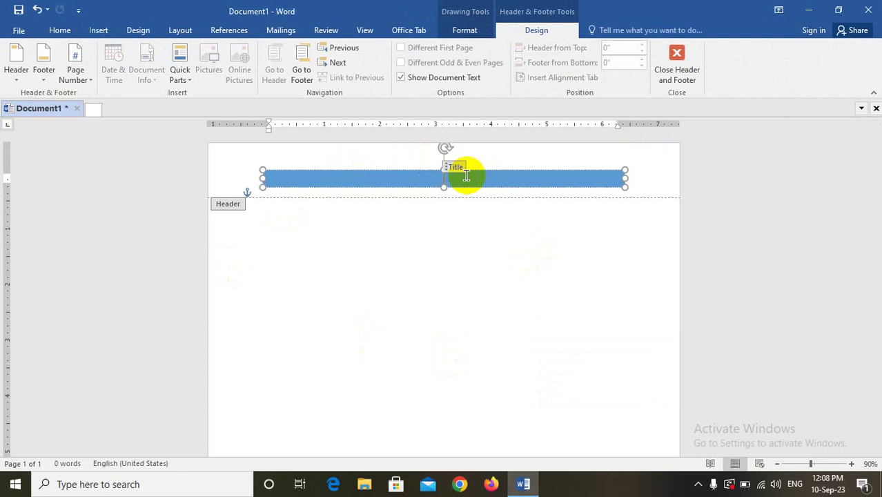
type("AD")
type("VA")
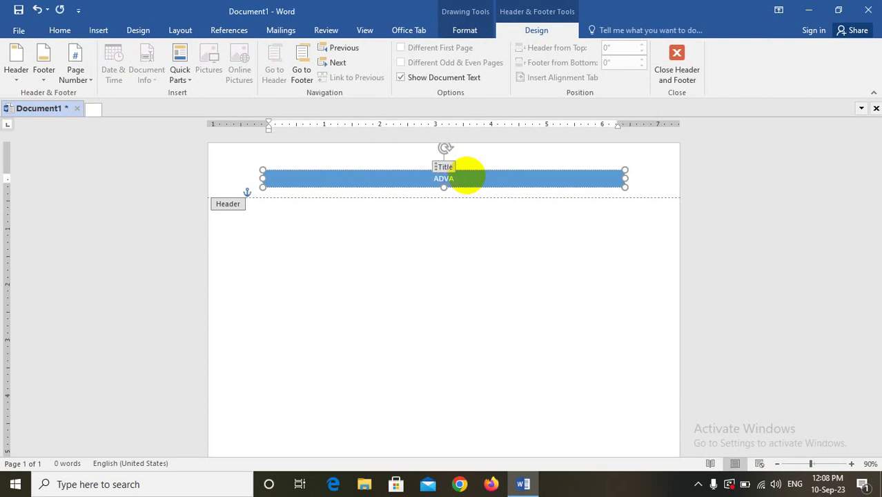
type("NC")
type("ED")
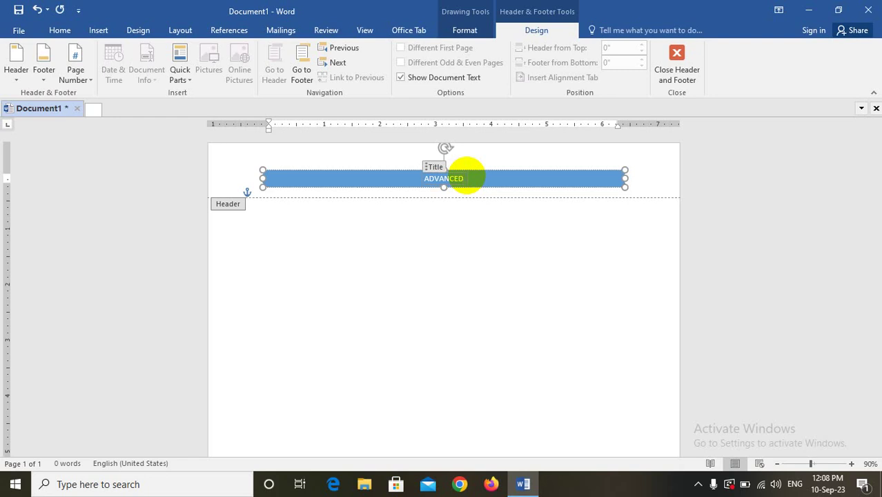
type(" FE")
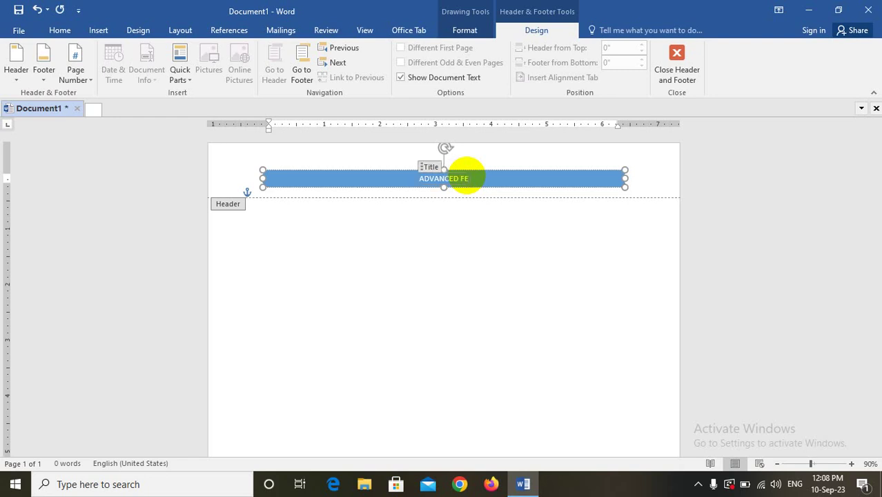
type("AT")
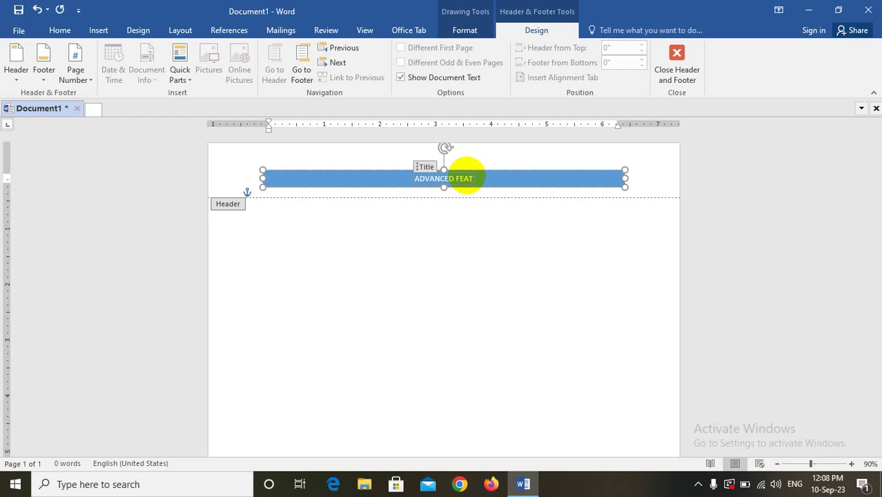
type("U")
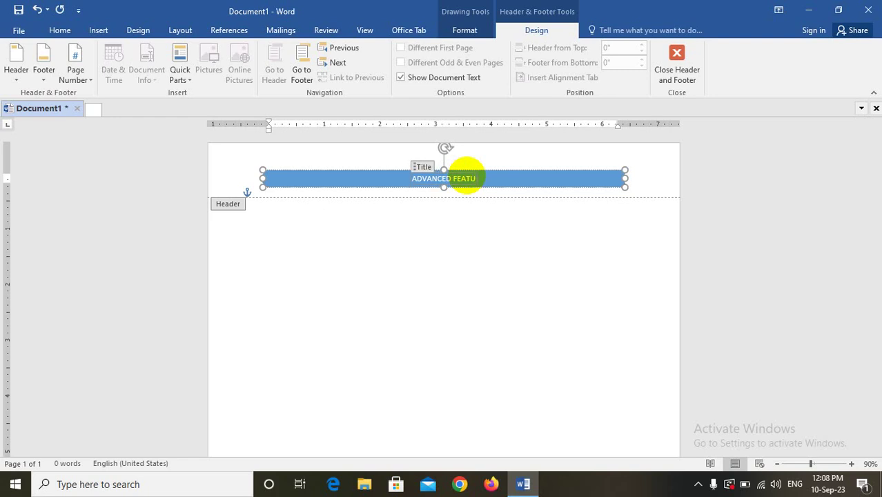
type("RES")
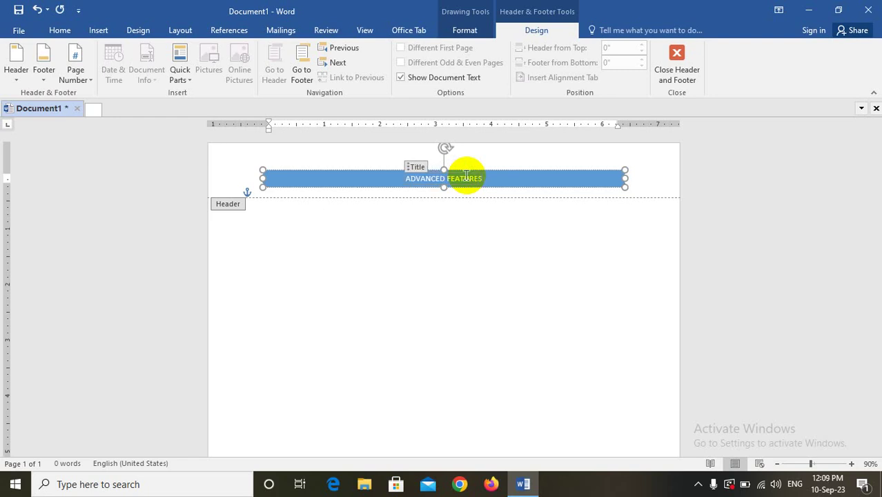
Make the whole ADVANCED FEATURES title box bold.
left_click(375, 177)
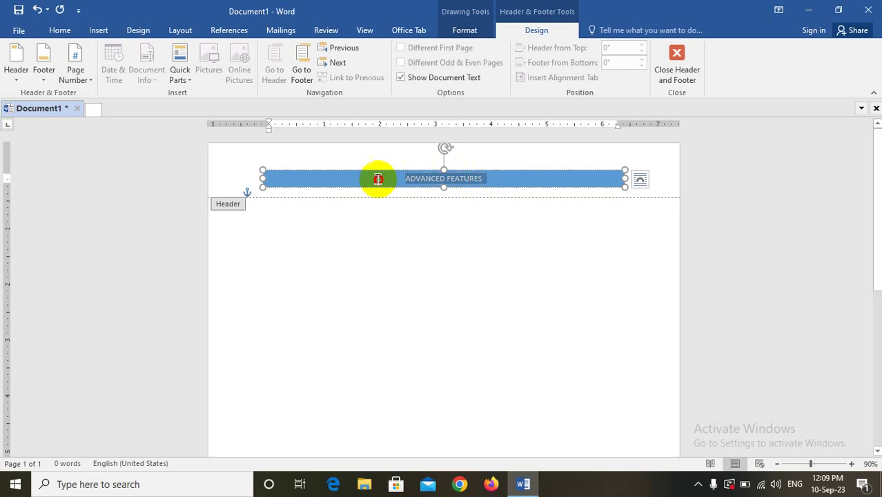
left_click(59, 30)
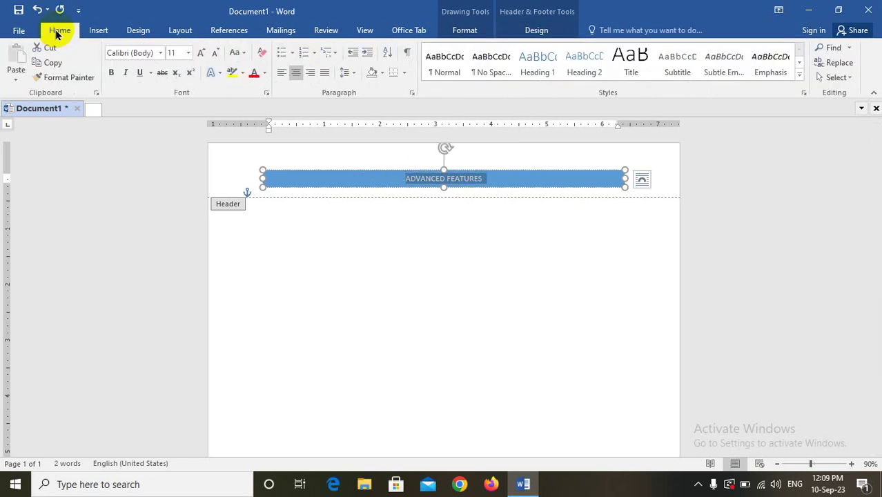
left_click(114, 74)
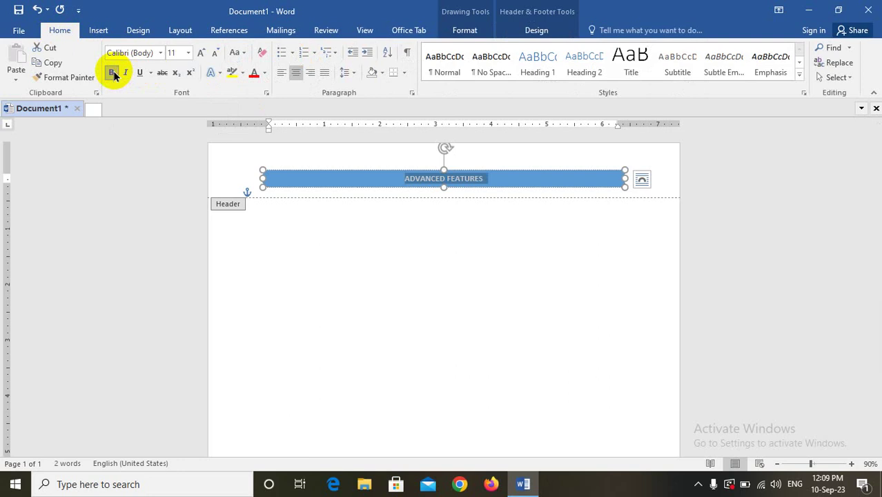
Grow the header title's font size step by step up to 26 pt.
left_click(201, 54)
left_click(200, 55)
left_click(200, 55)
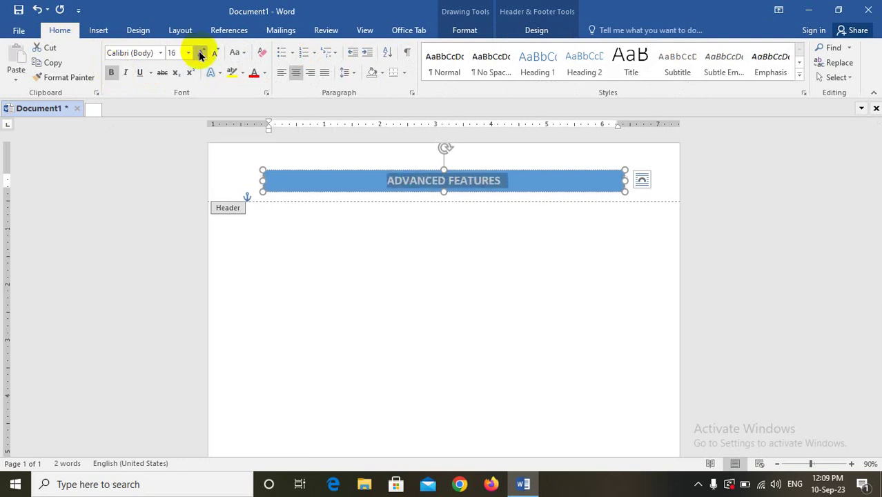
left_click(200, 55)
left_click(200, 56)
left_click(200, 55)
left_click(200, 55)
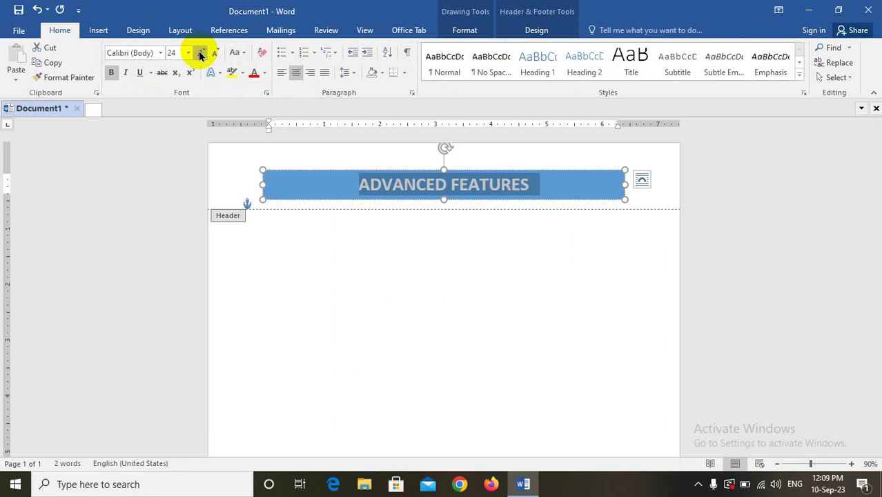
left_click(201, 55)
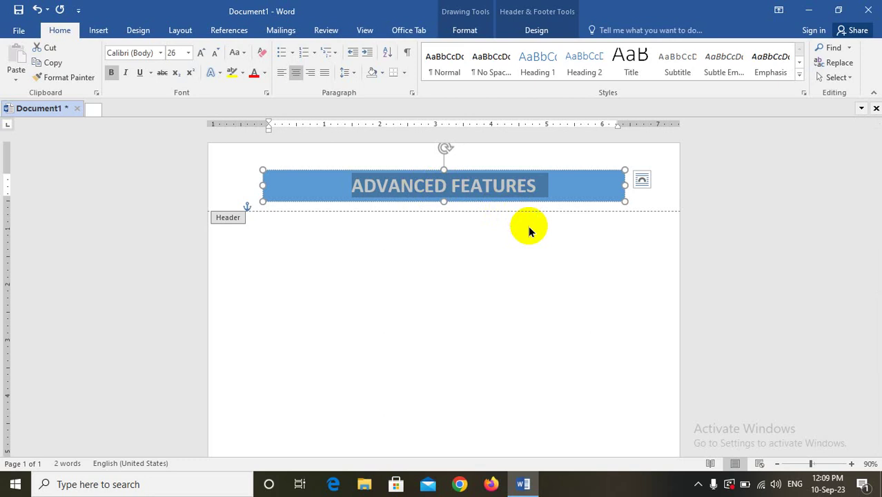
Deselect the header title box and close header and footer editing from the Design tab.
left_click(533, 35)
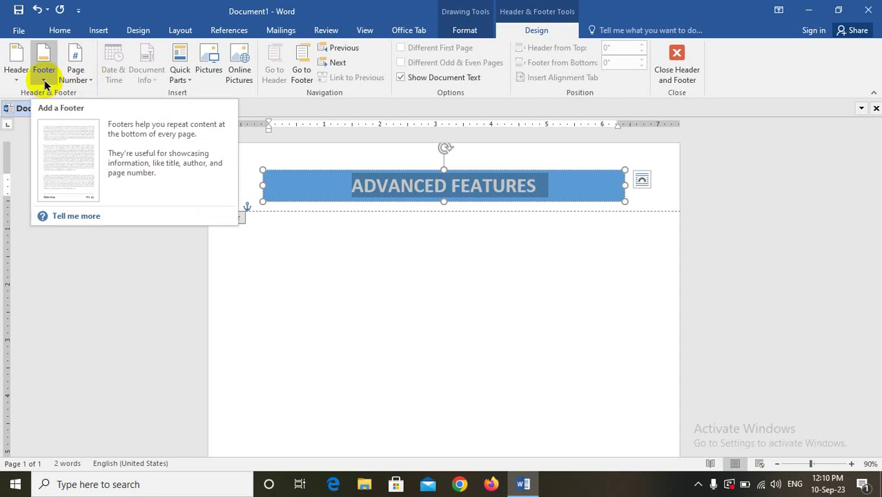
left_click(653, 194)
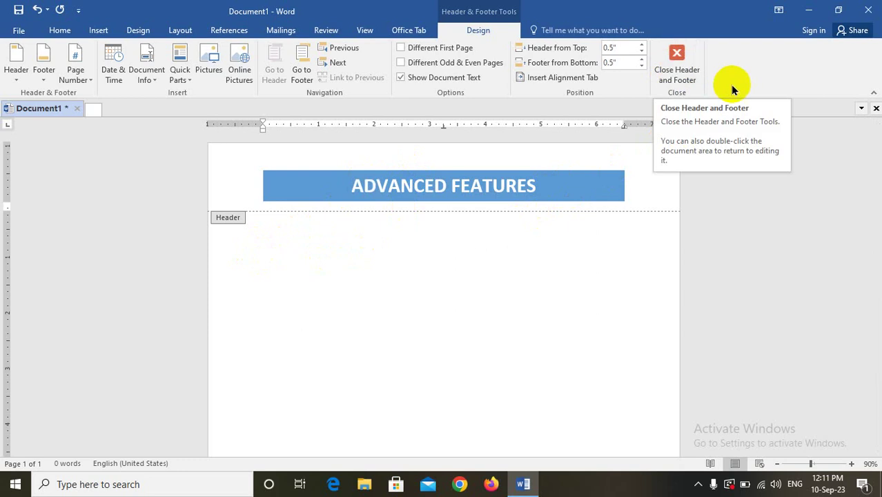
left_click(685, 76)
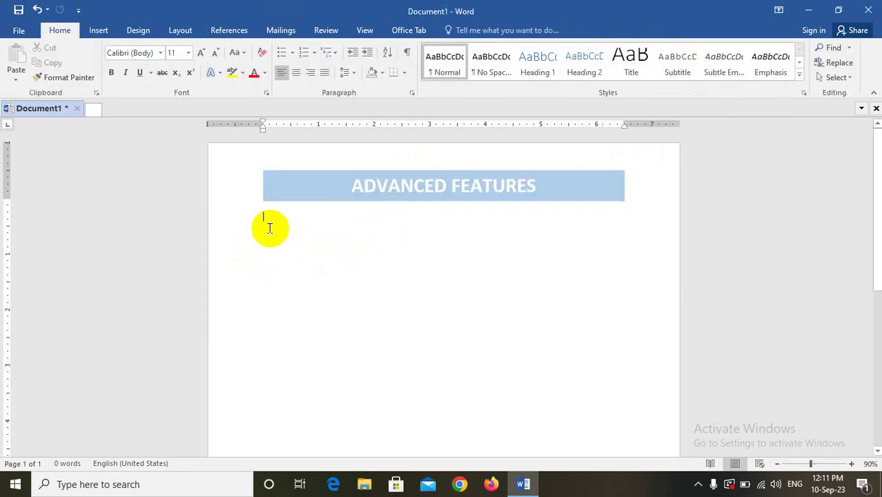
Below the banner, add new lines and type 'MS Word 2016' in bold 14 pt.
left_click(266, 256)
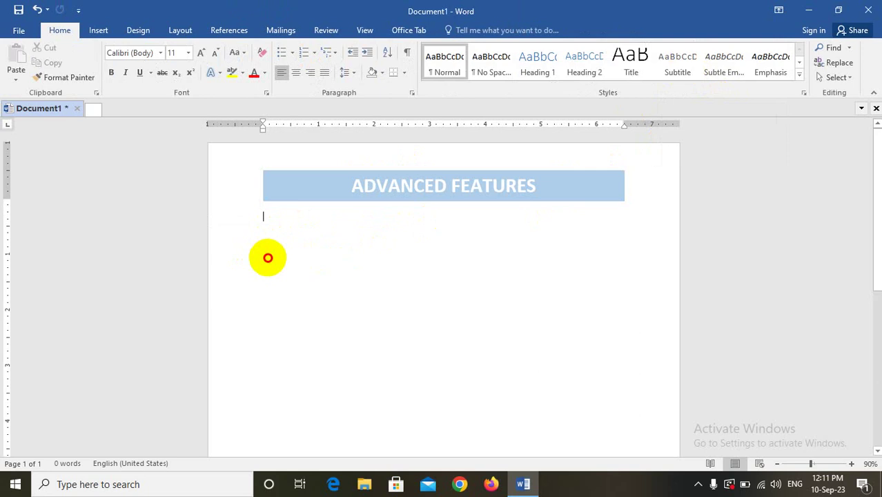
key("Return")
key("Return")
left_click(111, 73)
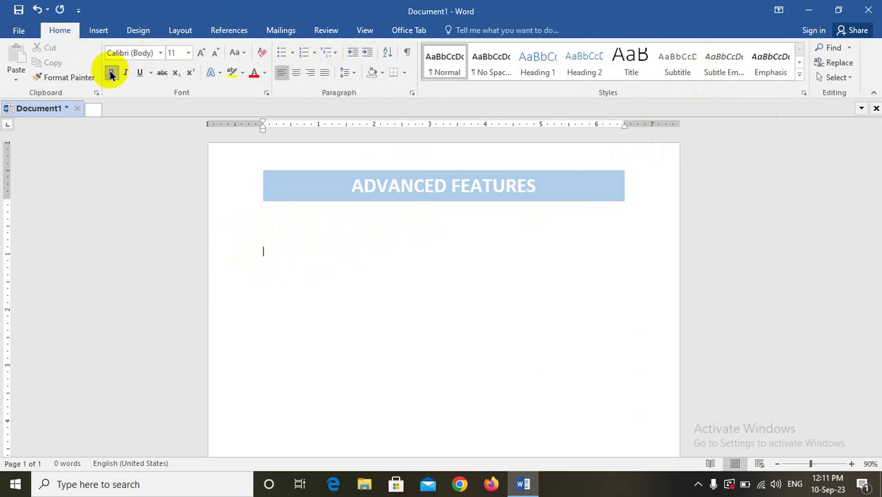
left_click(190, 54)
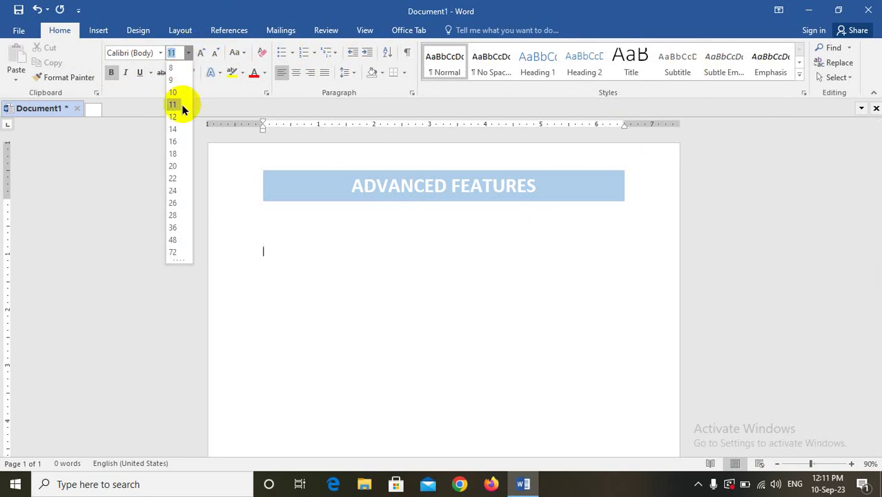
left_click(174, 129)
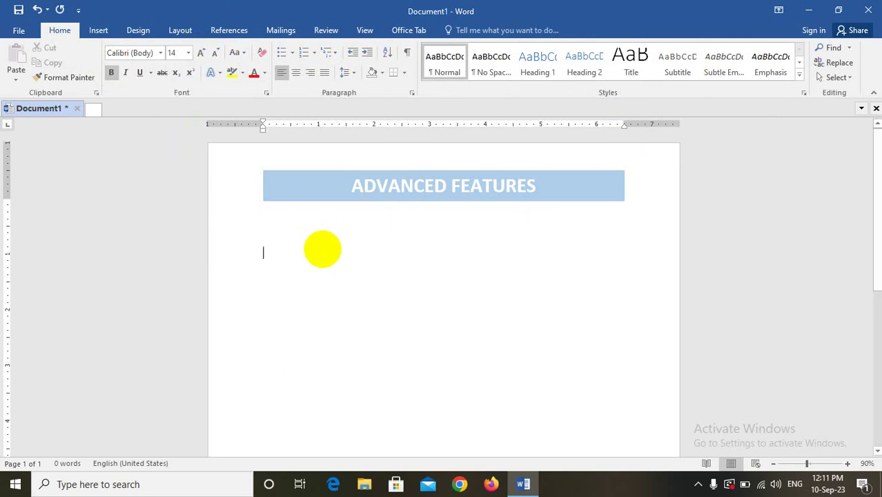
type("M")
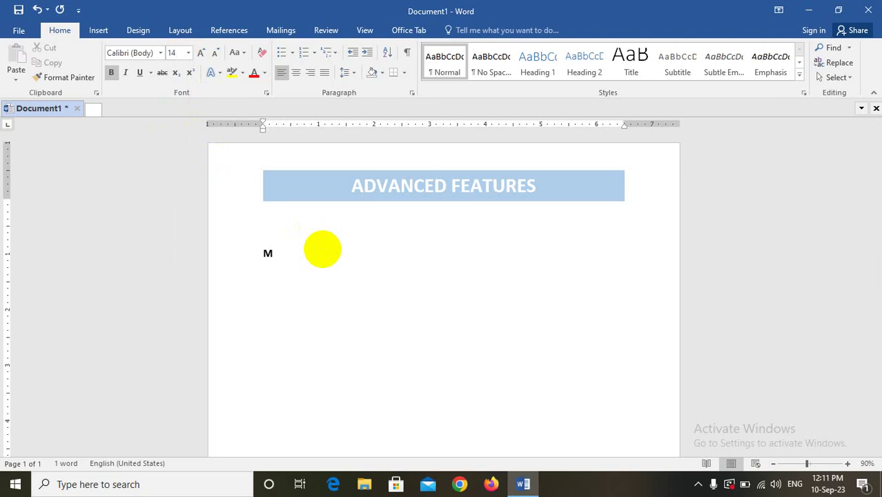
type("S ")
type("W")
type("ord ")
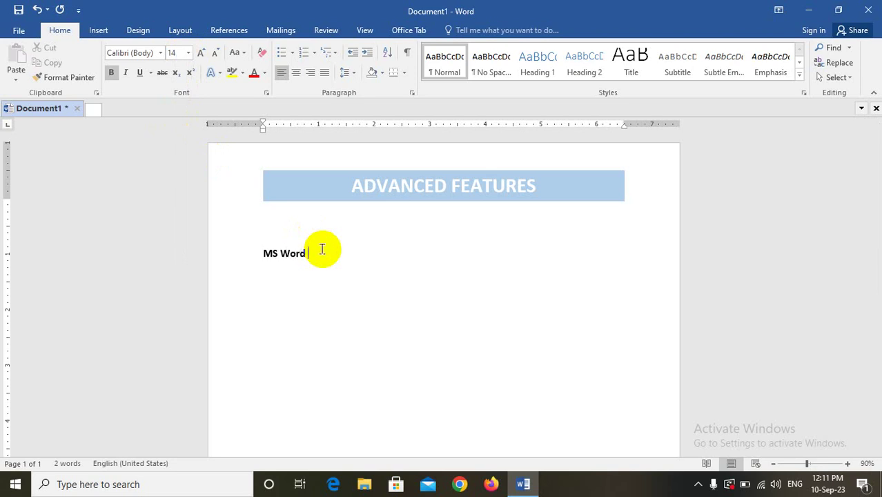
type("20")
type("16")
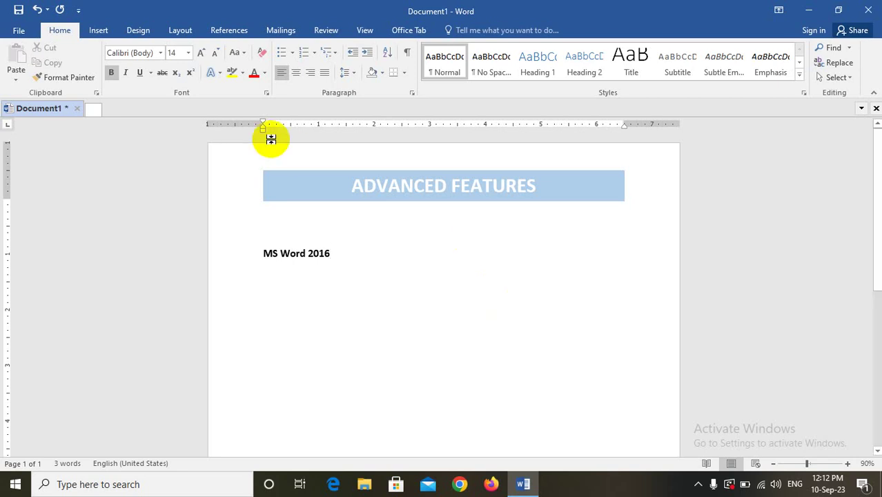
Insert the built-in Integral footer with the Author field and page number 1.
left_click(98, 32)
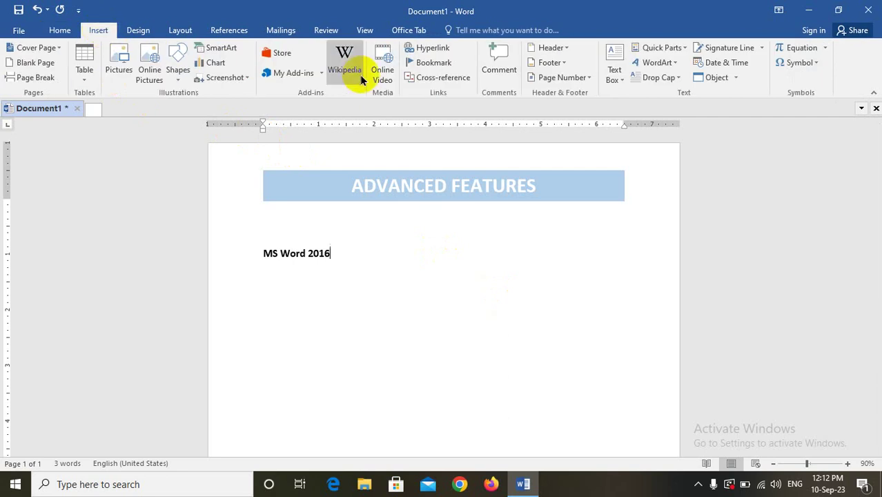
left_click(565, 64)
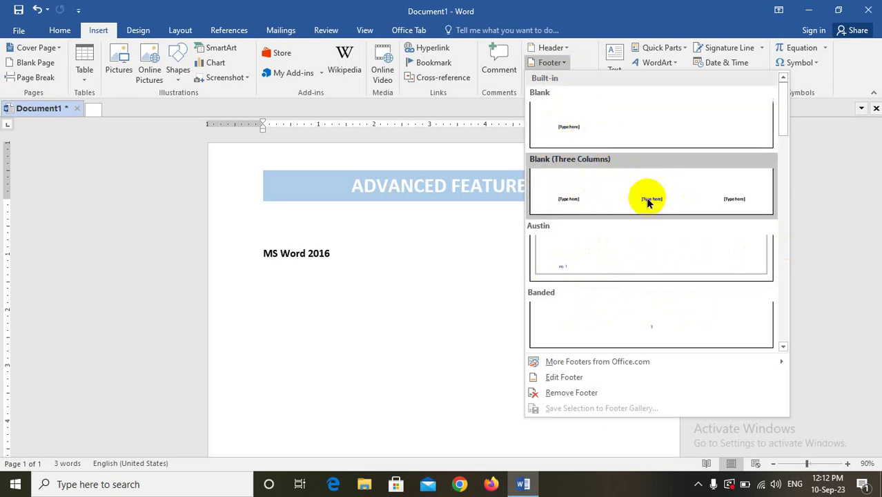
left_click(784, 119)
mouse_move(783, 119)
left_mouse_down()
mouse_move(784, 224)
mouse_move(782, 209)
left_mouse_up()
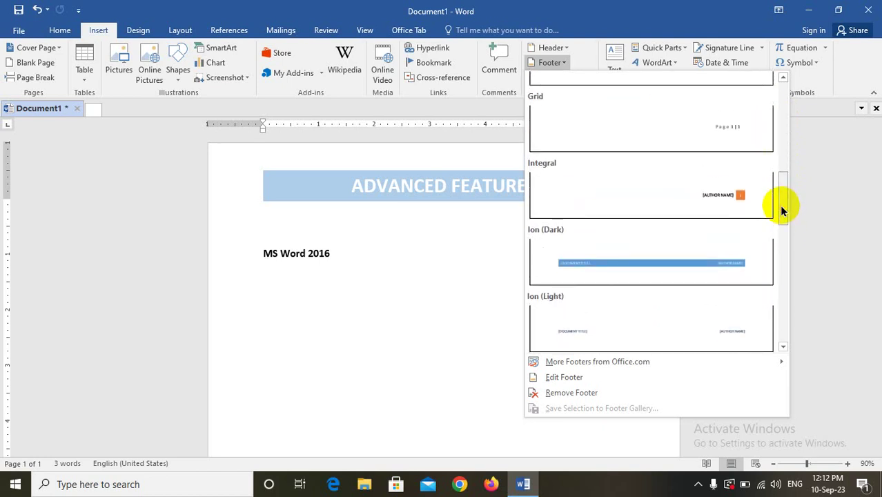
left_click(722, 203)
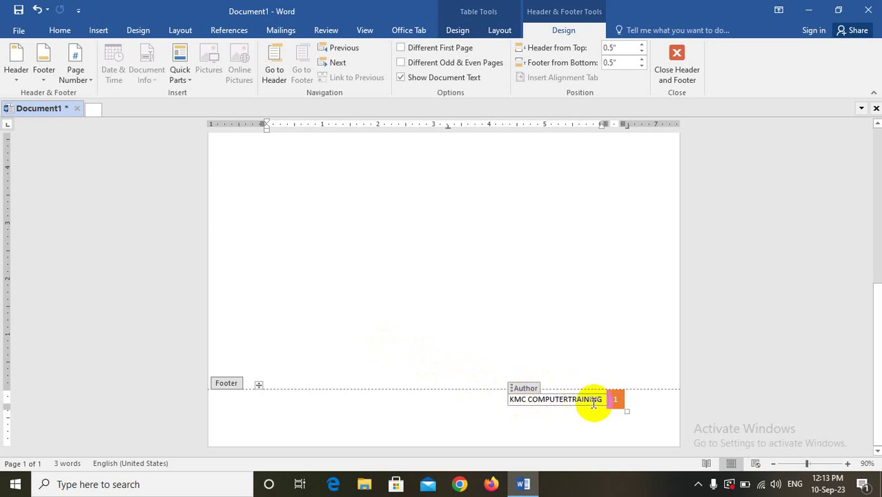
Select the footer page number, scroll the page, then close footer editing.
double_click(615, 399)
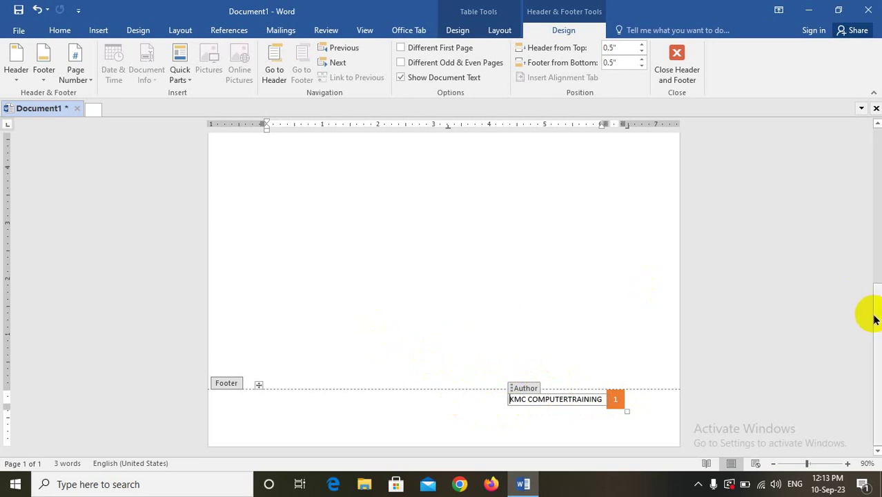
left_click_drag(873, 315, 863, 203)
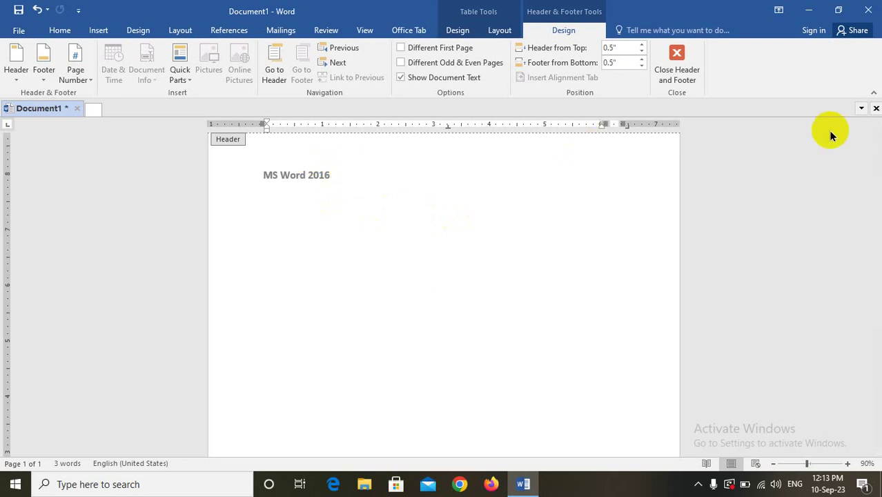
left_click_drag(878, 205, 869, 326)
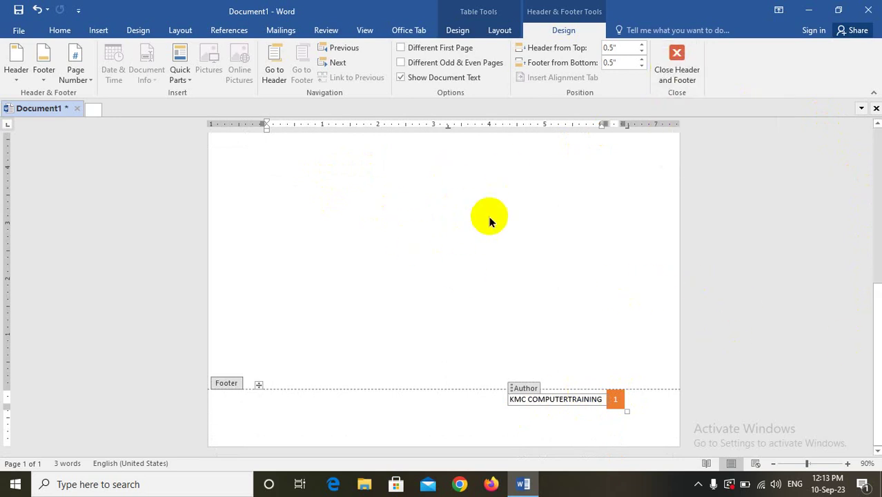
left_click(673, 91)
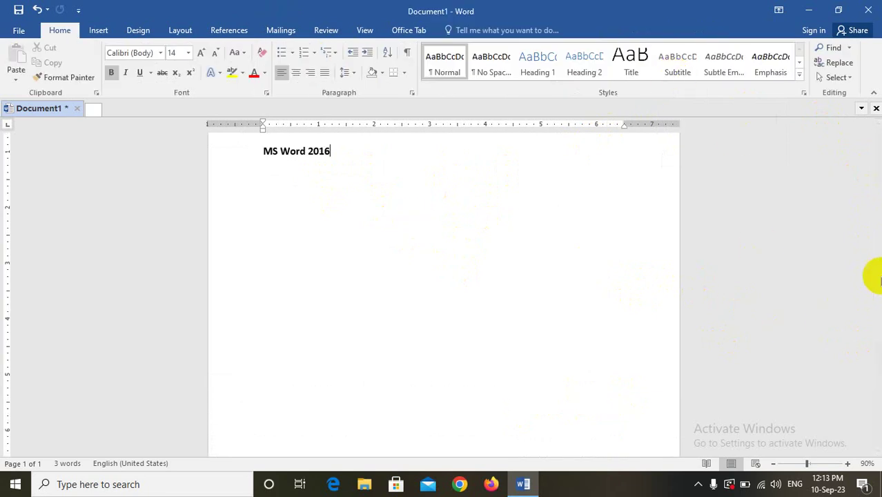
Scroll back to the bold 'MS Word 2016' line to extend it with 'Use Computer'.
left_click(876, 280)
mouse_move(876, 279)
left_mouse_down()
mouse_move(871, 319)
mouse_move(854, 263)
left_mouse_up()
type("Use Computer")
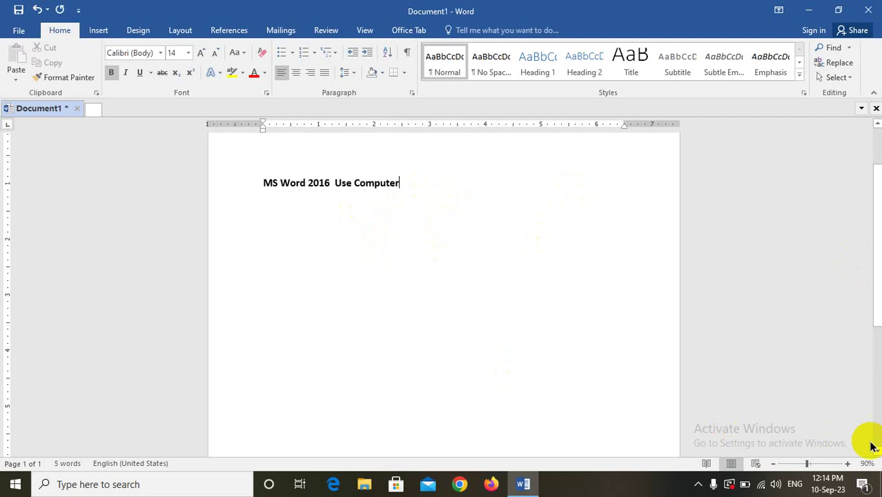
Zoom out to 40% to see the whole page, with the cursor after 'Use Computer'.
left_click(773, 464)
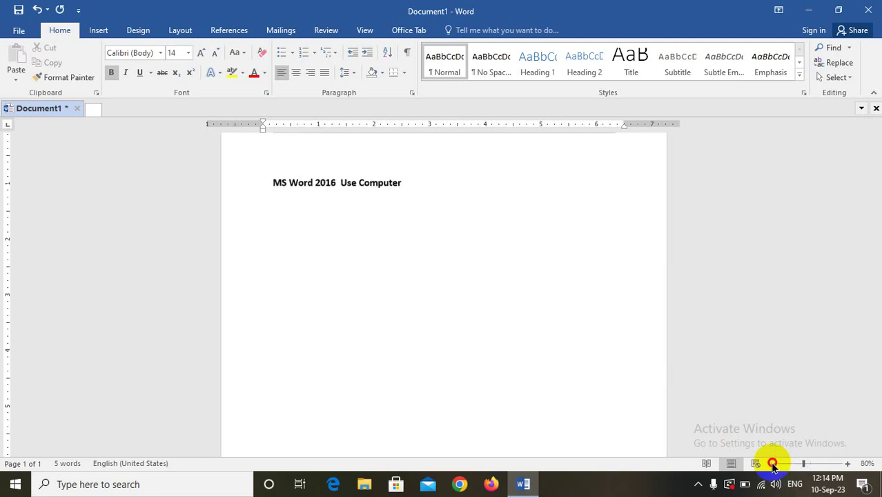
left_click(773, 465)
left_click(773, 465)
left_click(773, 464)
left_click(774, 465)
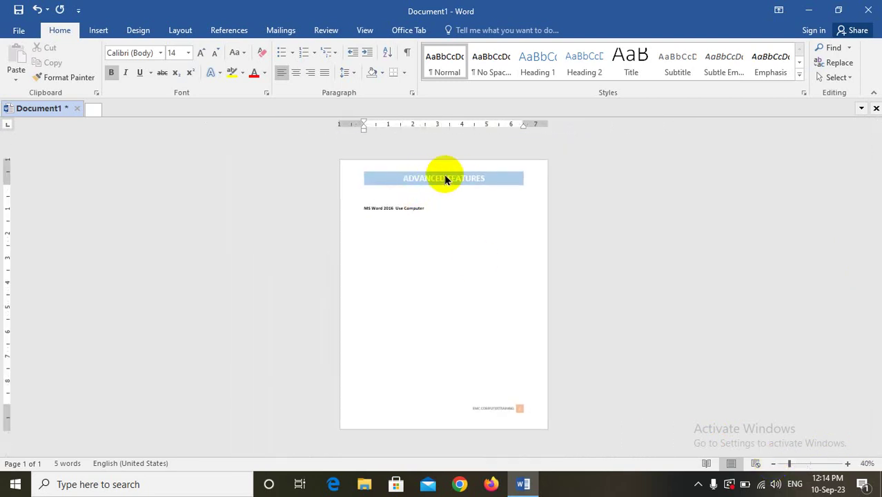
left_click(427, 208)
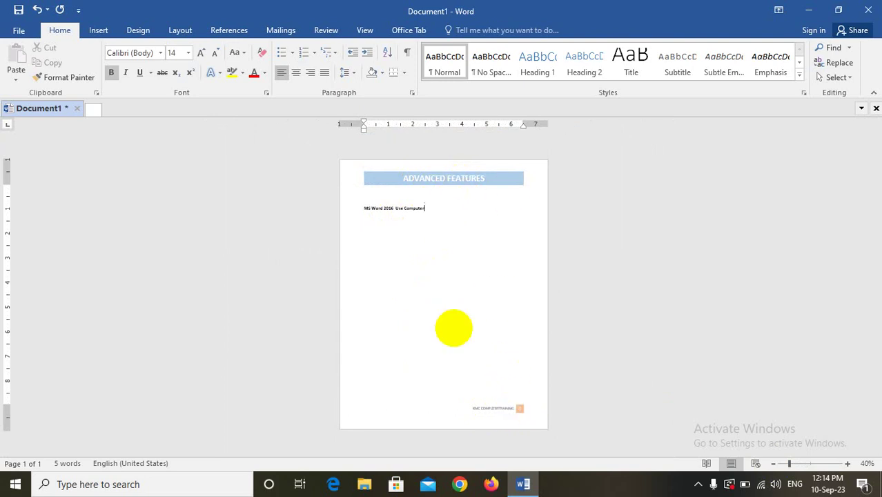
Remove the ADVANCED FEATURES banner header using Insert > Header > Remove Header.
left_click(97, 31)
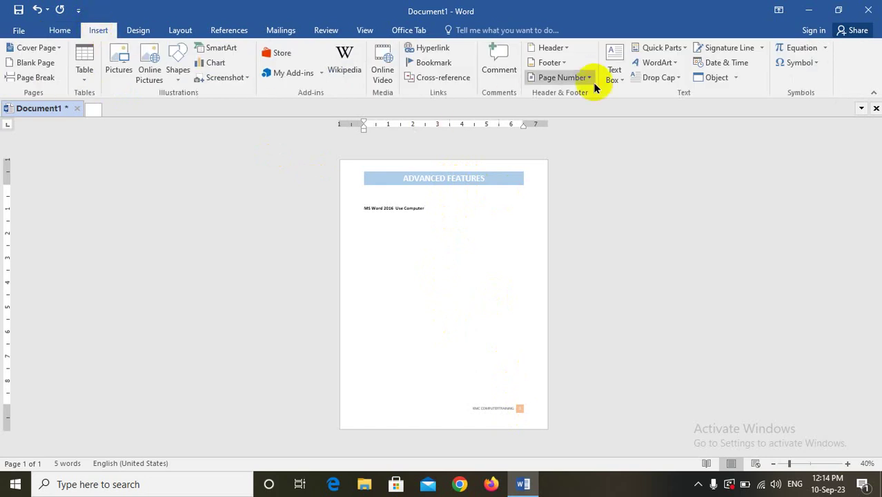
left_click(566, 50)
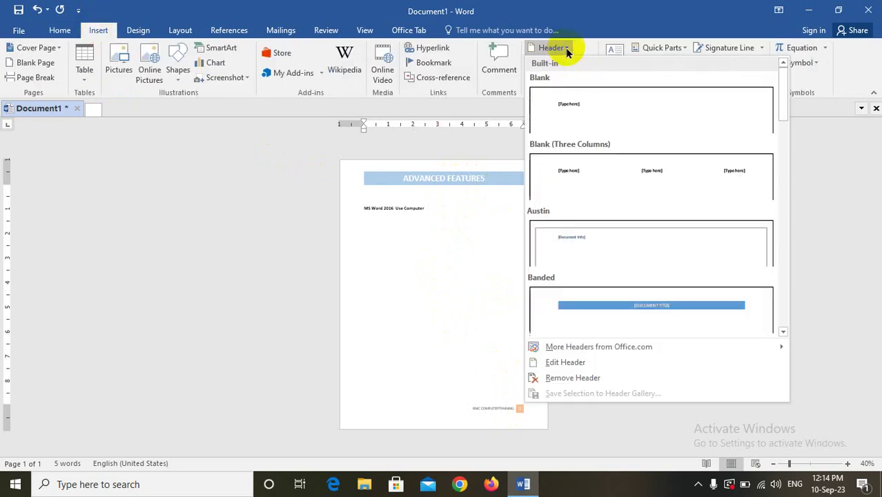
left_click(581, 376)
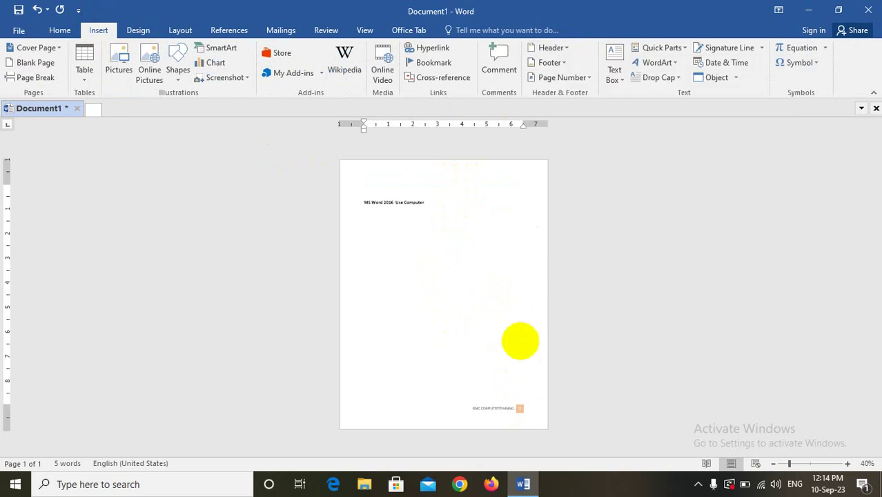
Remove the Integral footer, leaving only the bold 'MS Word 2016 Use Computer' line.
left_click(561, 63)
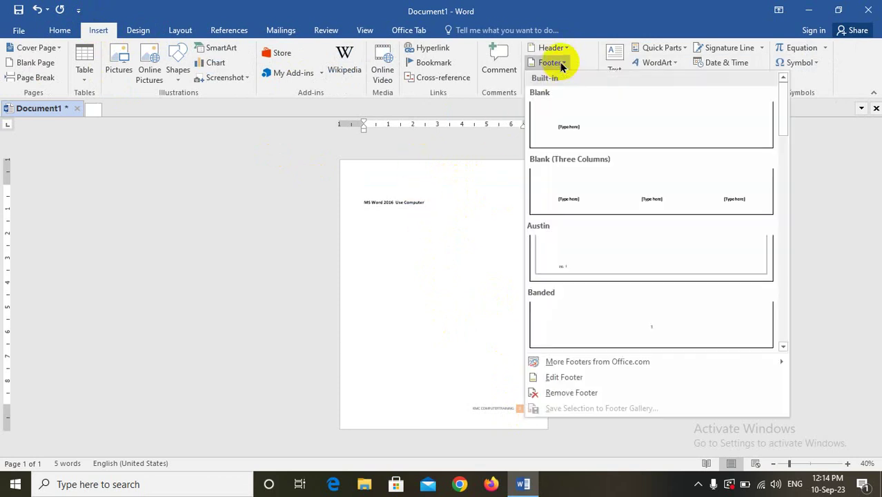
left_click(584, 393)
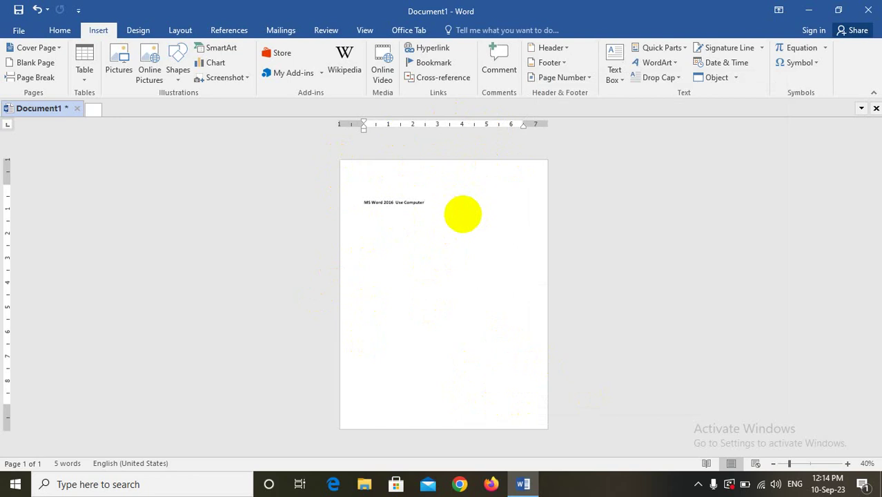
left_click(699, 486)
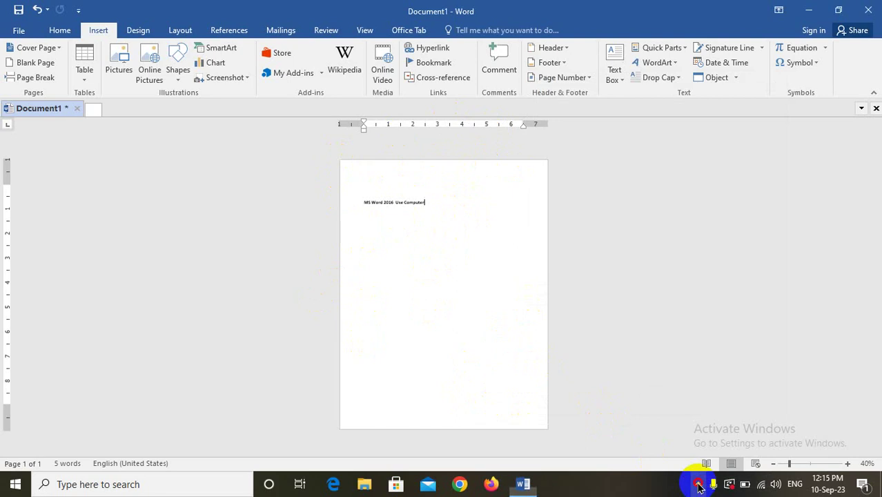